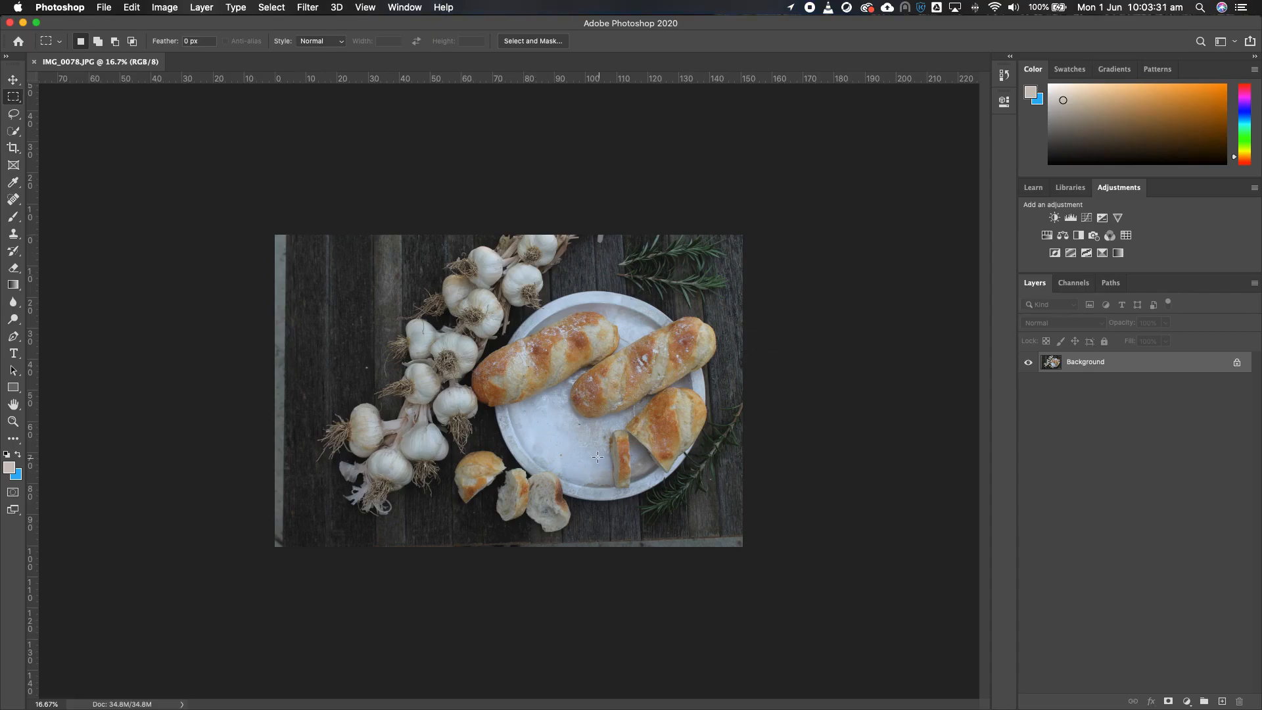
- Set the image resolution to 300 pixels/inch with resampling left off
key("z")
left_click(520, 428)
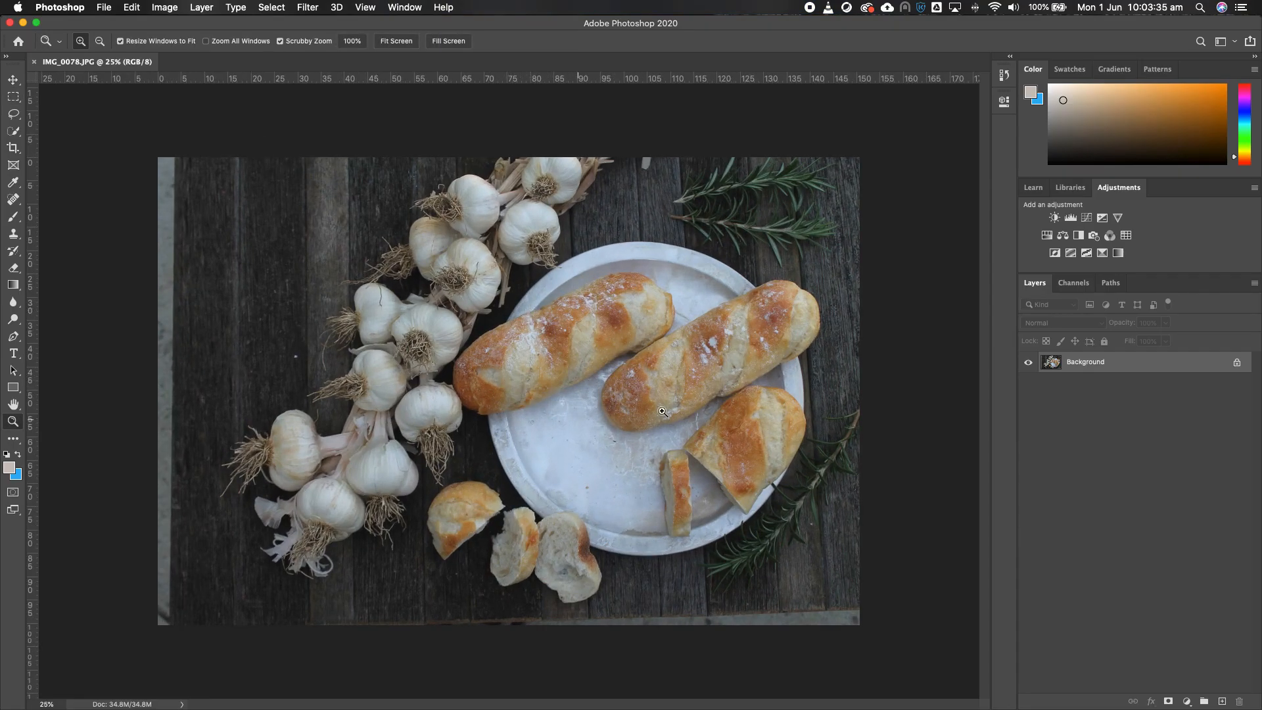
left_click(165, 8)
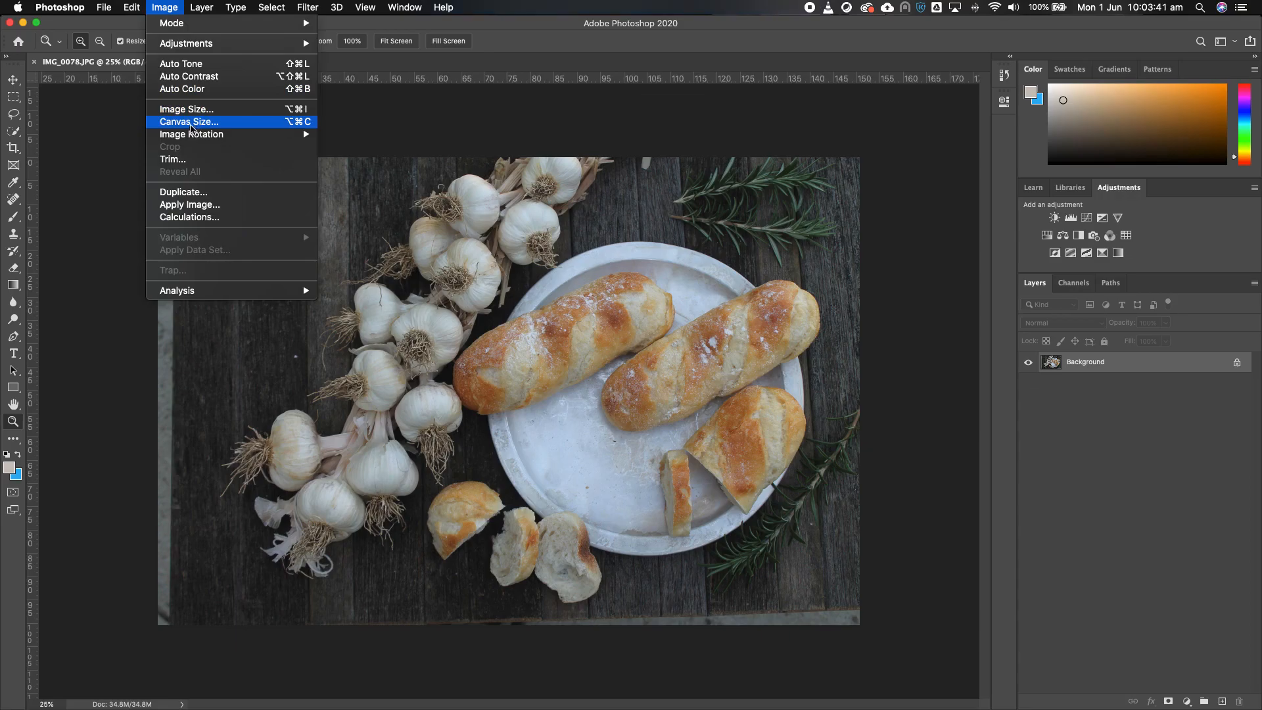
left_click(185, 112)
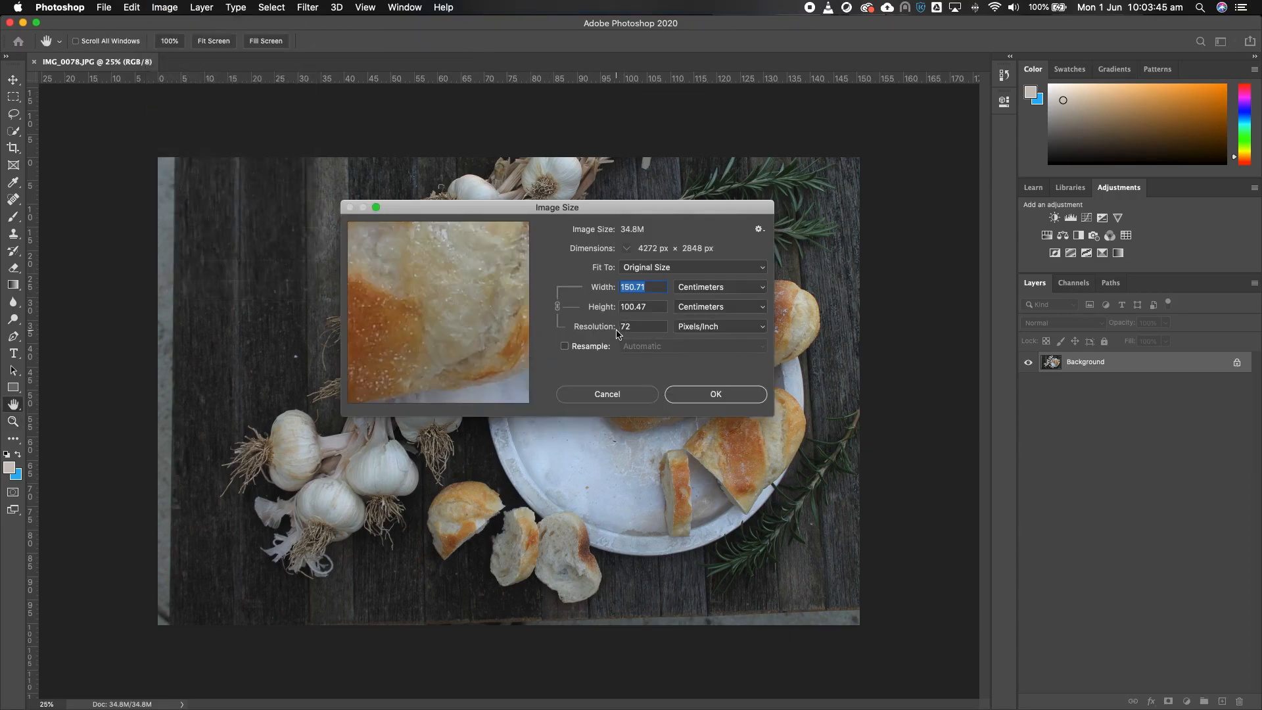
left_click(565, 349)
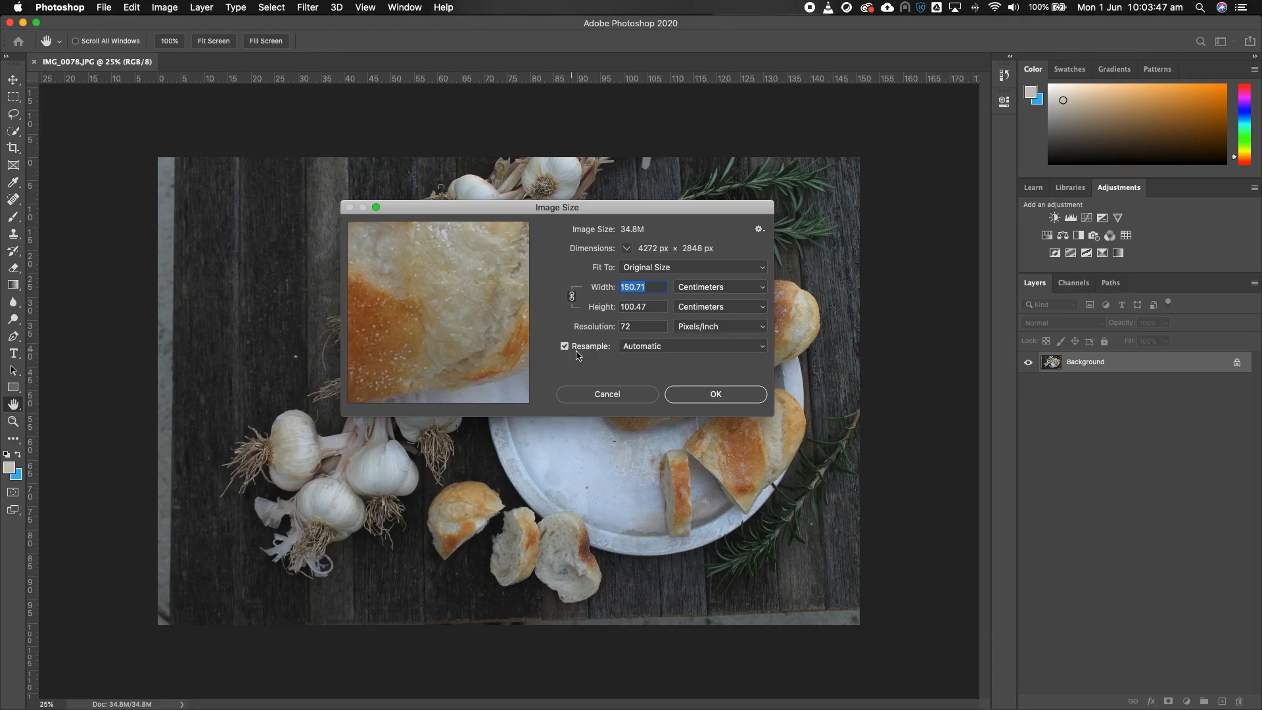
left_click(564, 349)
left_click_drag(642, 327, 600, 330)
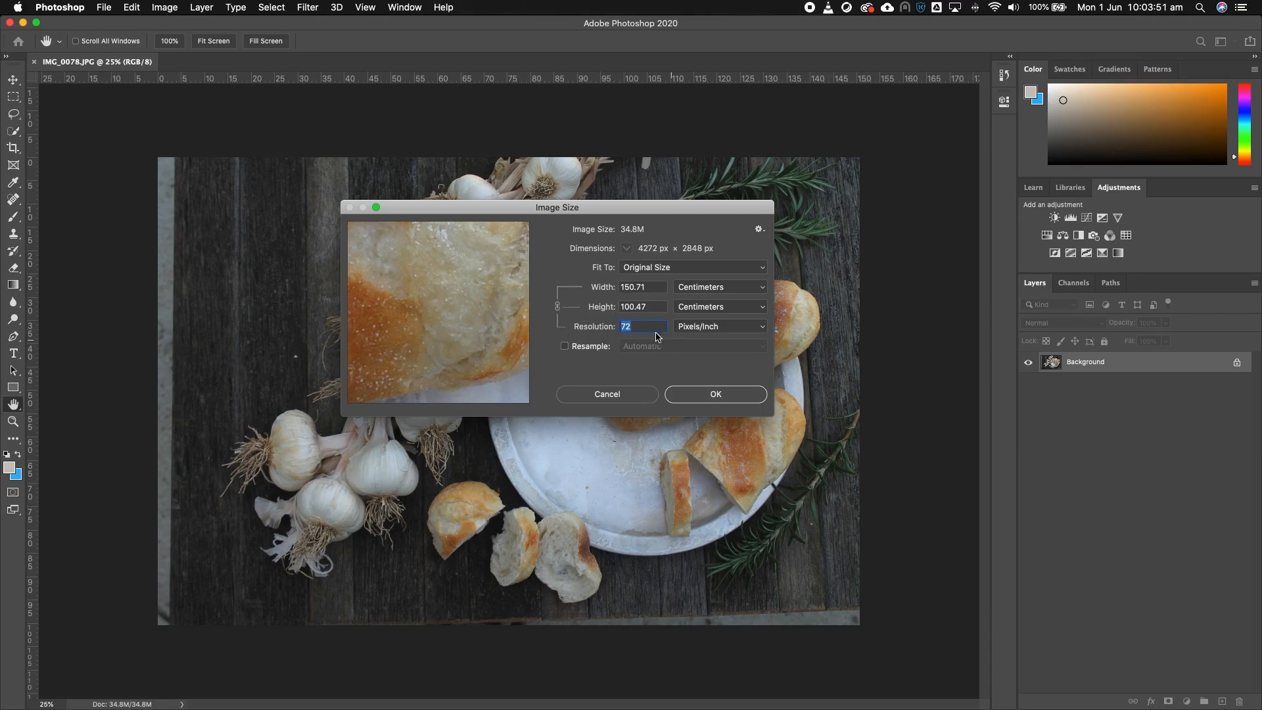
type("300")
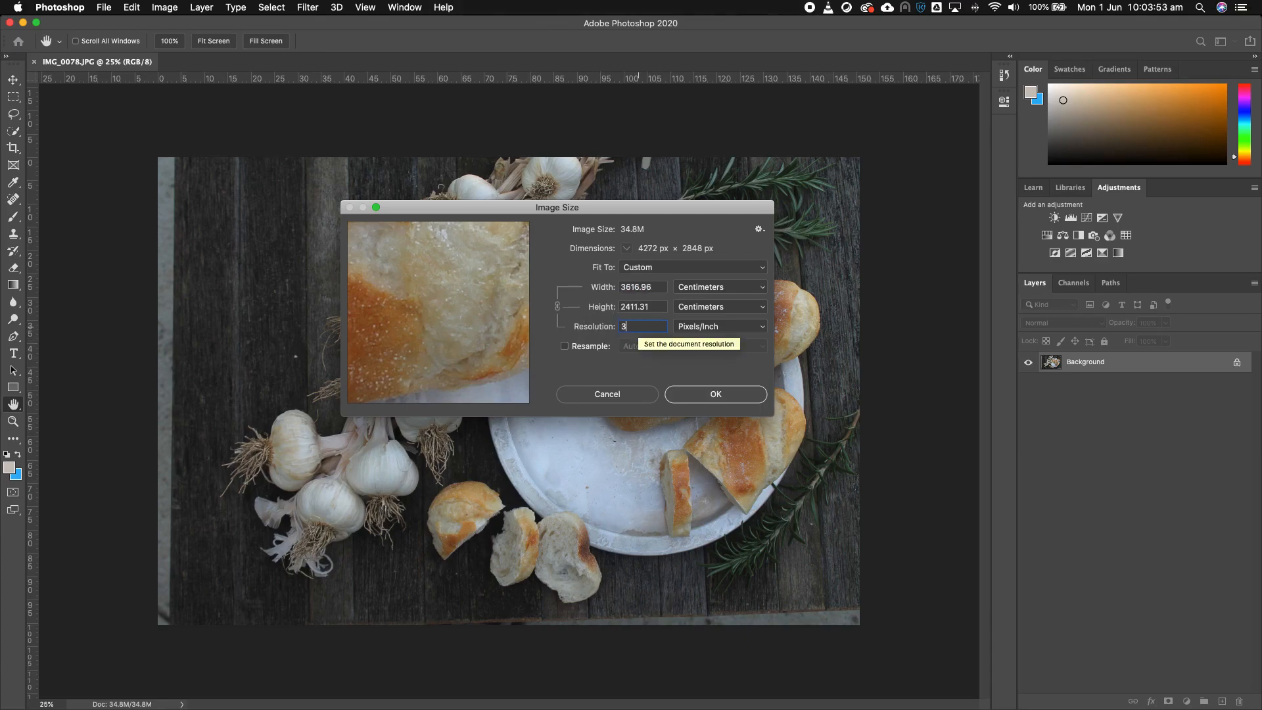
left_click(701, 395)
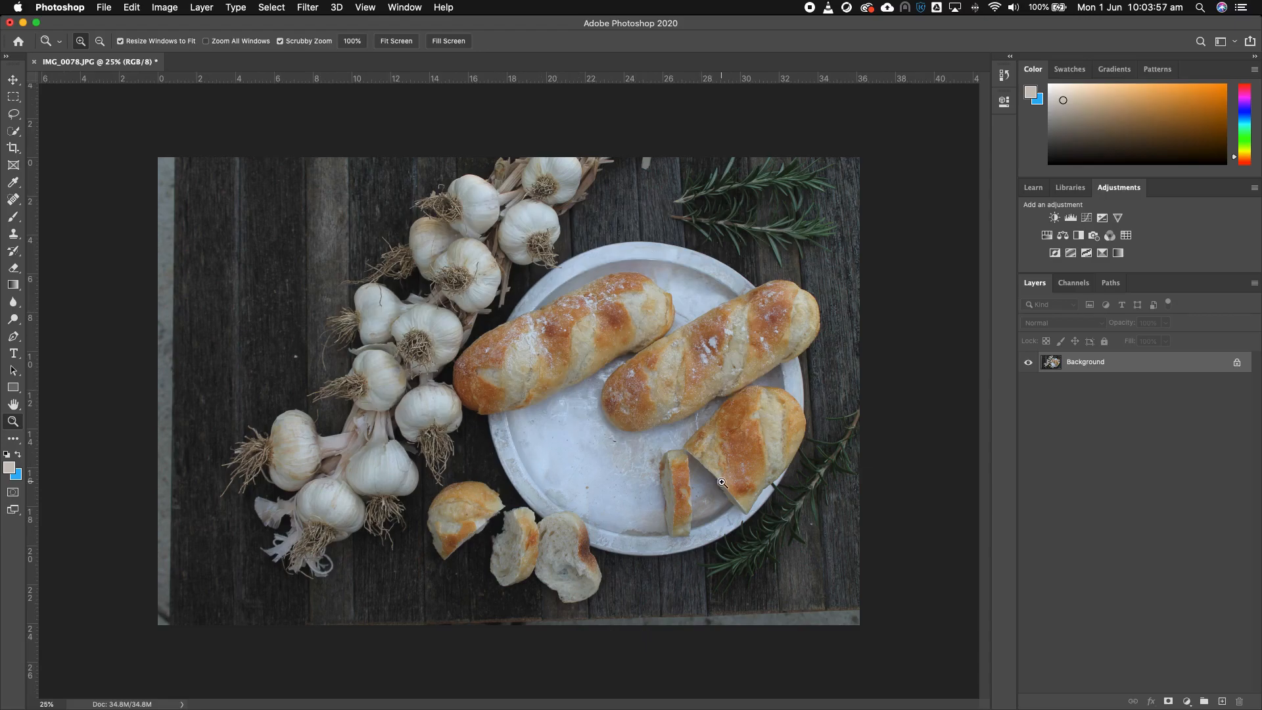
- Extend the canvas to 42 cm wide toward the left, anchored at the middle right, with a black extension color
left_click(162, 8)
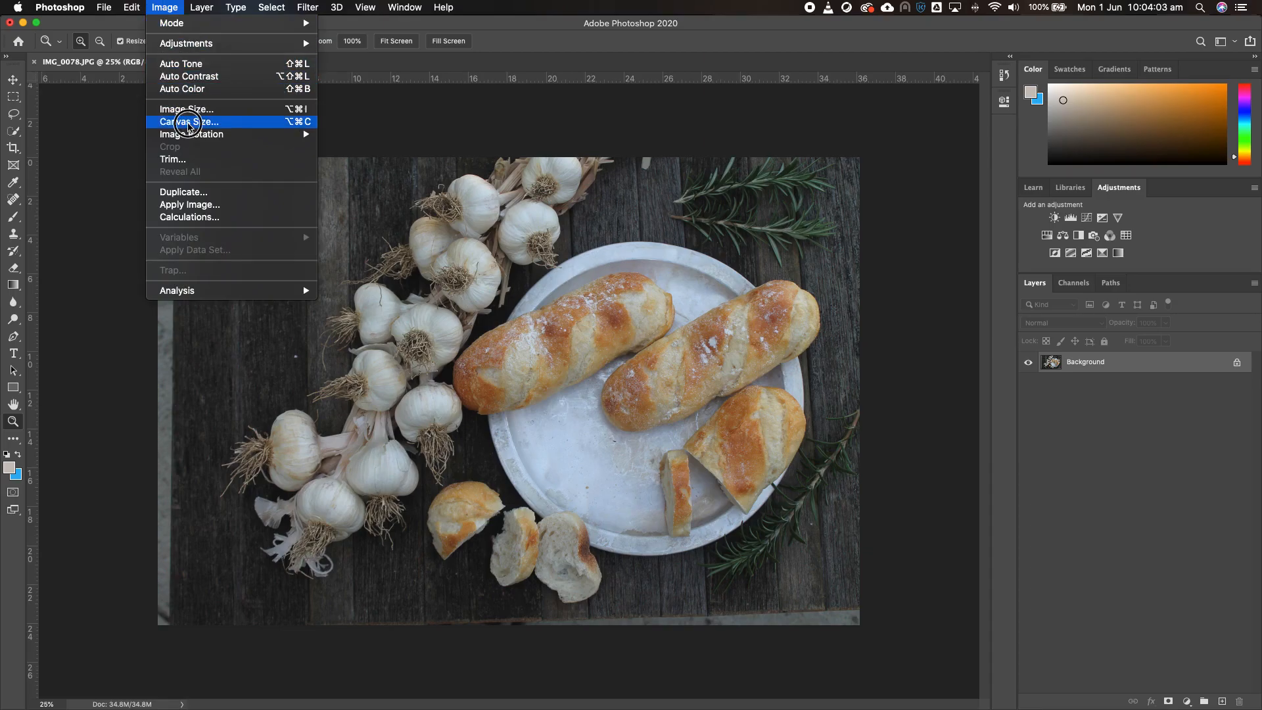
left_click(192, 122)
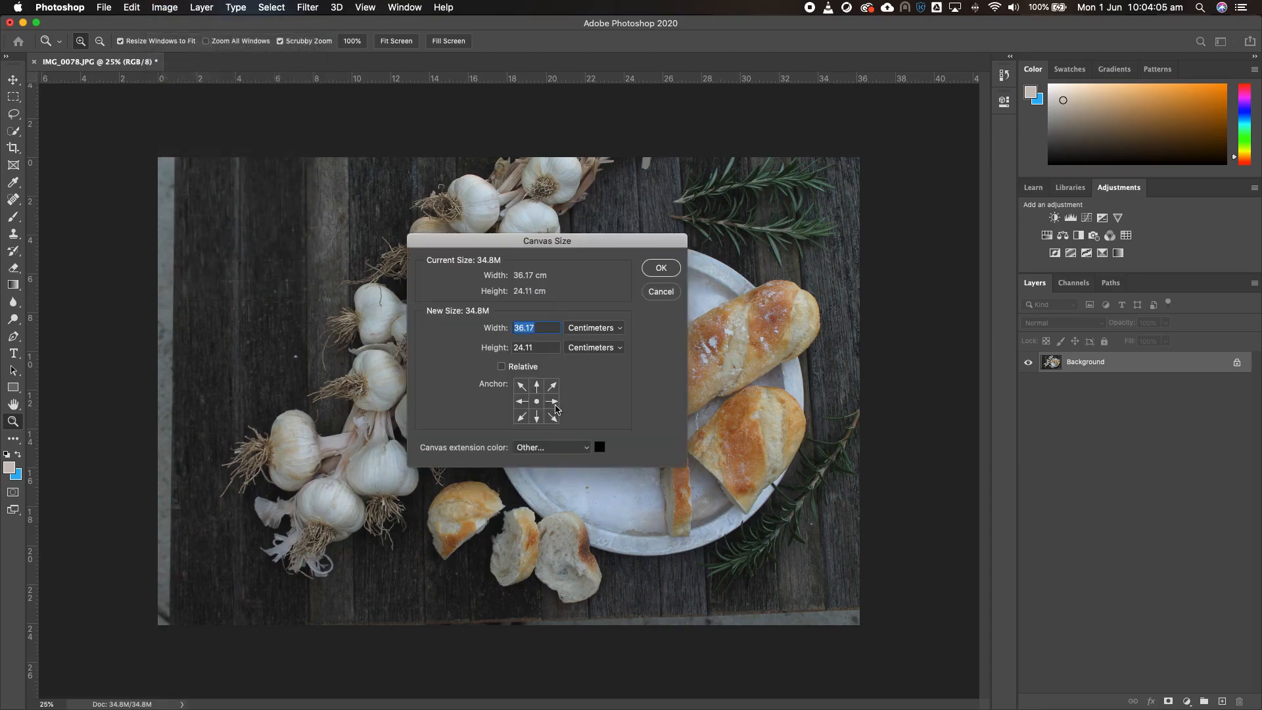
left_click(552, 402)
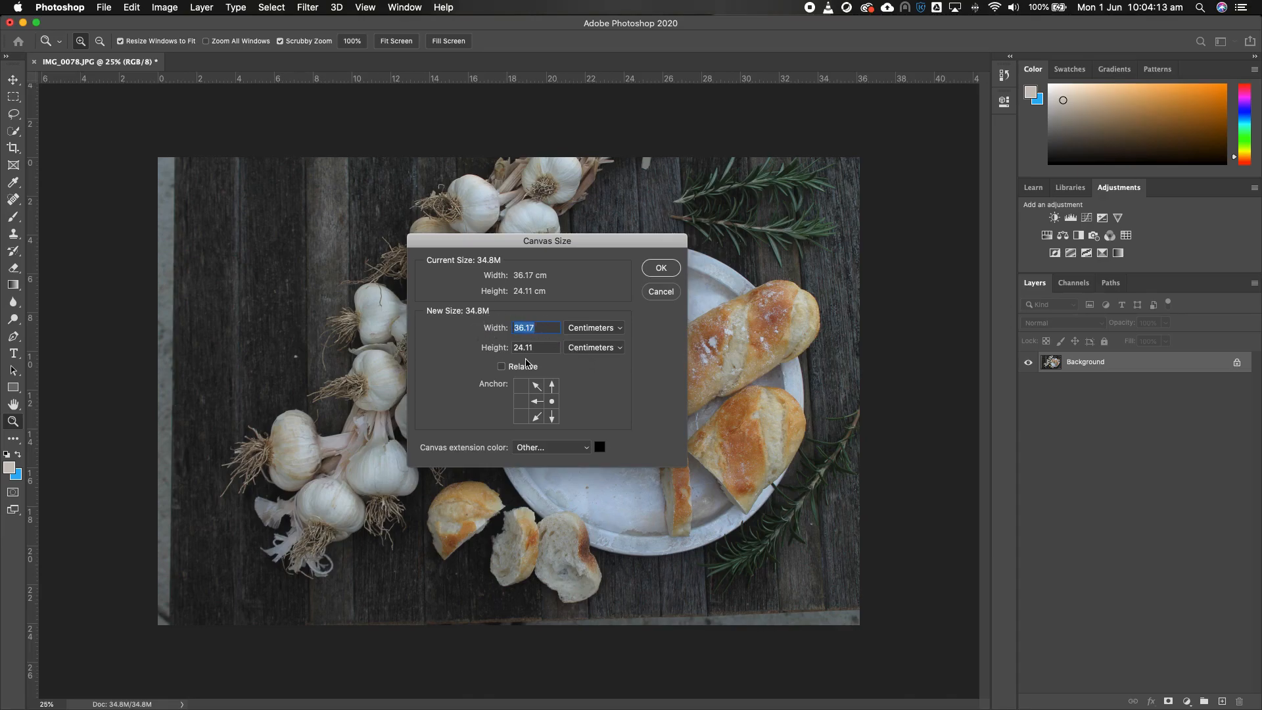
type("42")
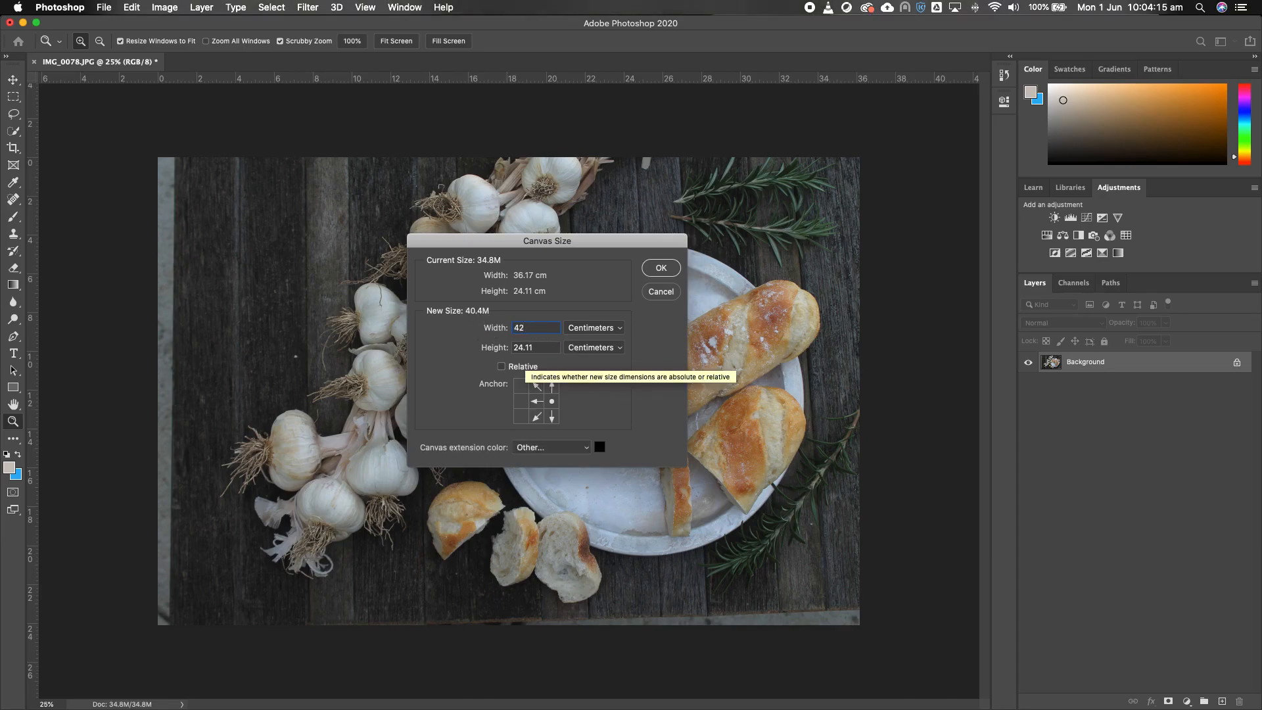
left_click(600, 448)
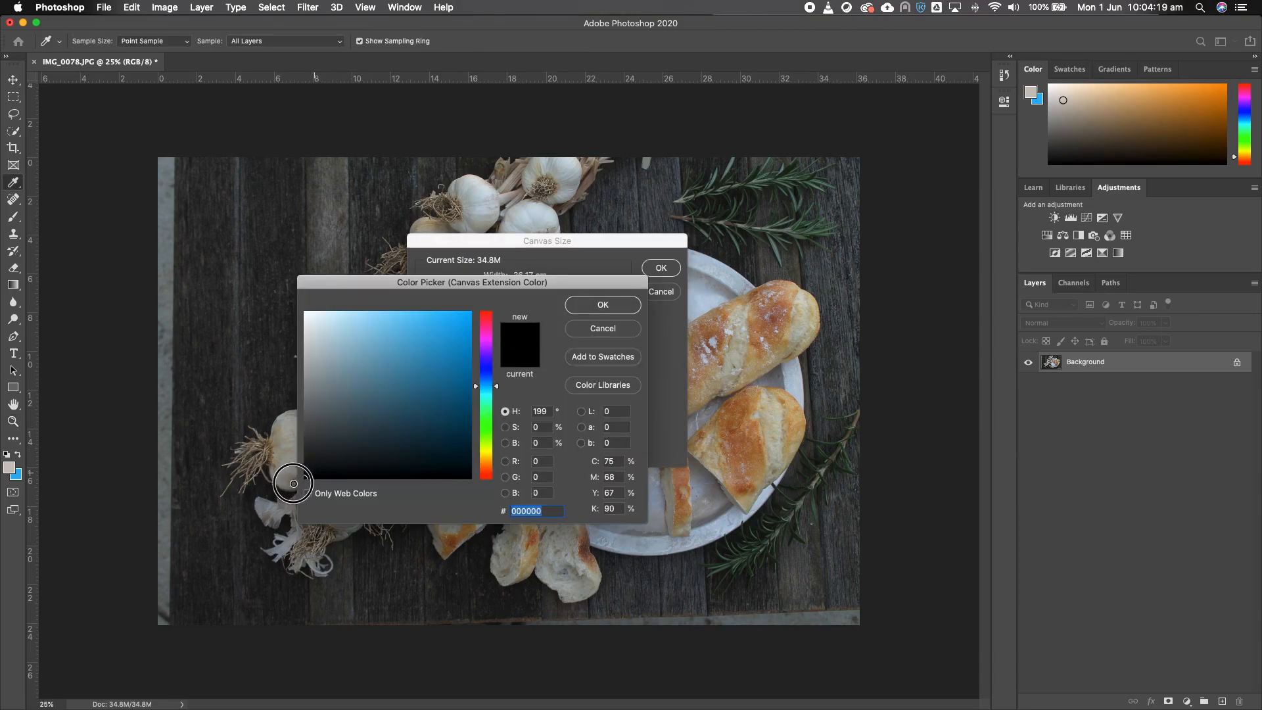
left_click(617, 308)
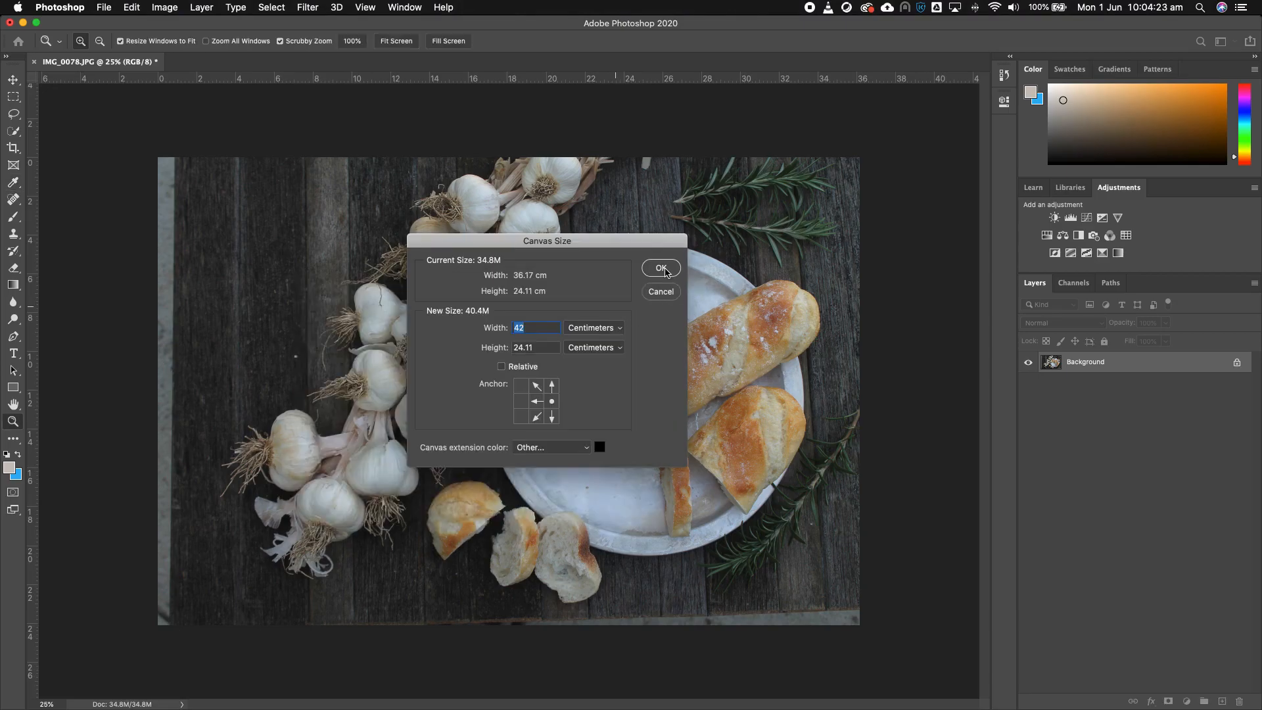
left_click(662, 268)
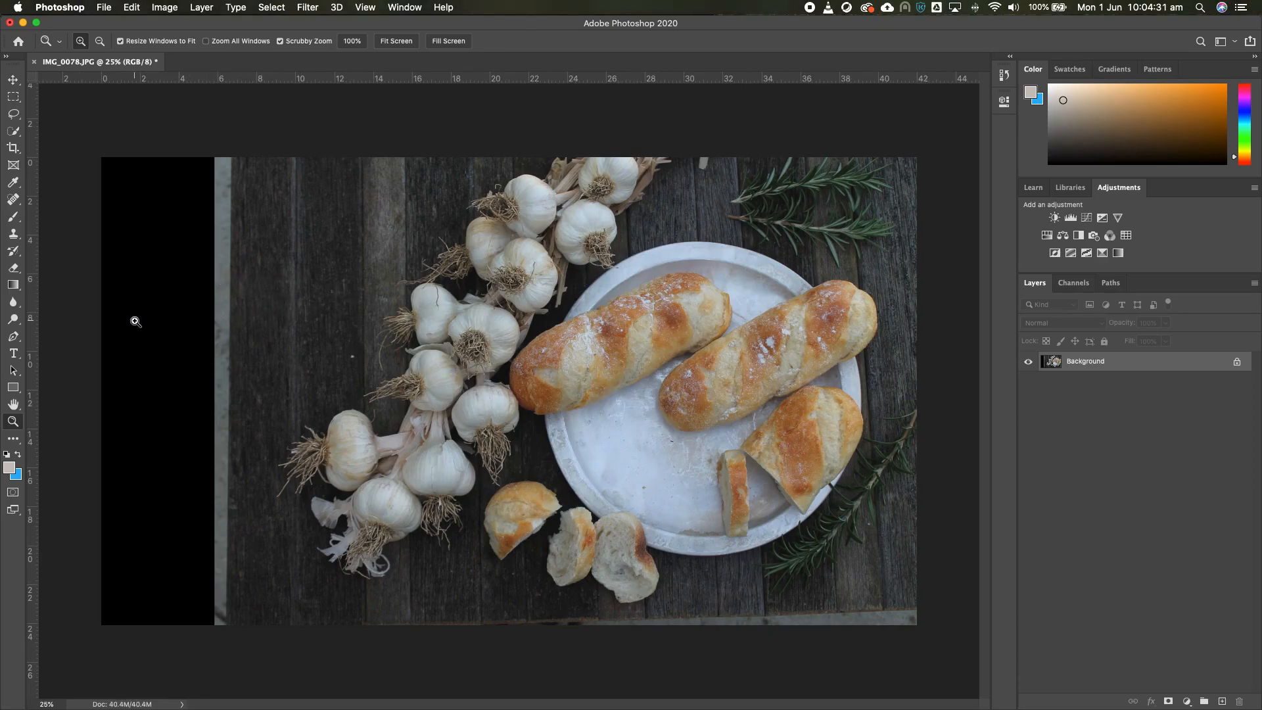
- Content-aware fill the black extension strip and adjoining pale table edge onto a new layer using automatic sampling, and clear the selection
left_click(13, 99)
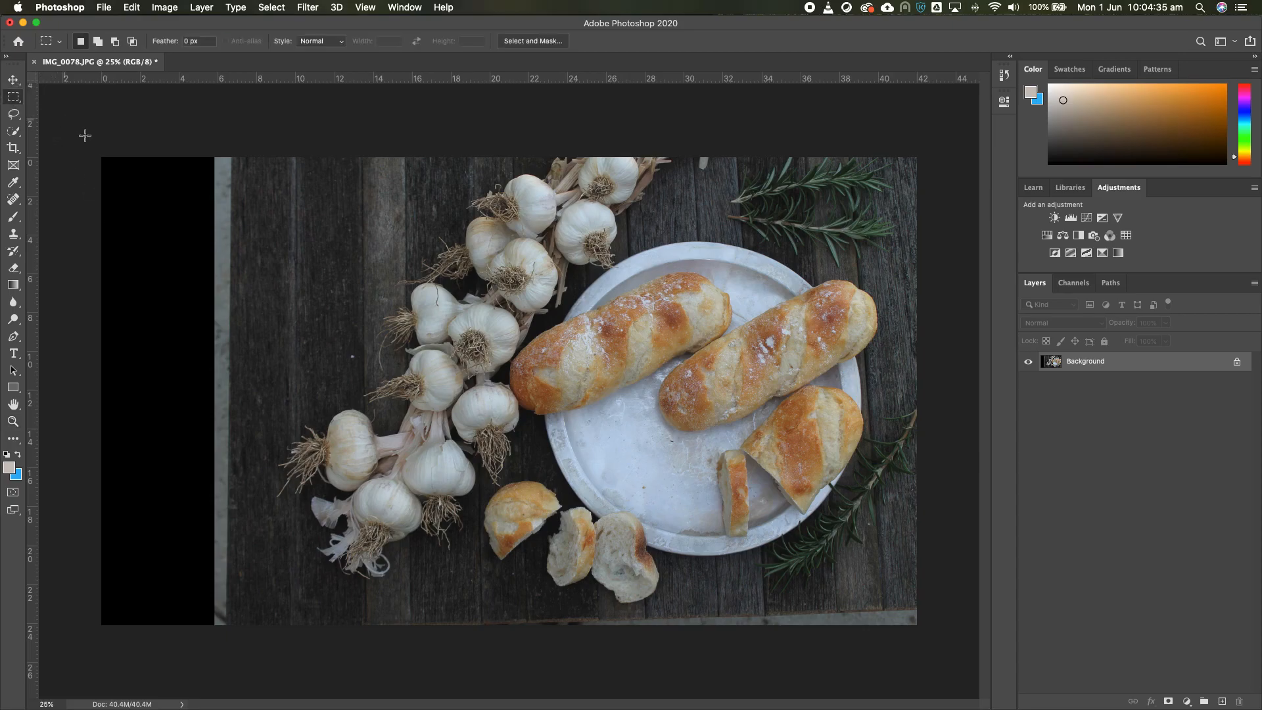
left_click_drag(101, 157, 236, 709)
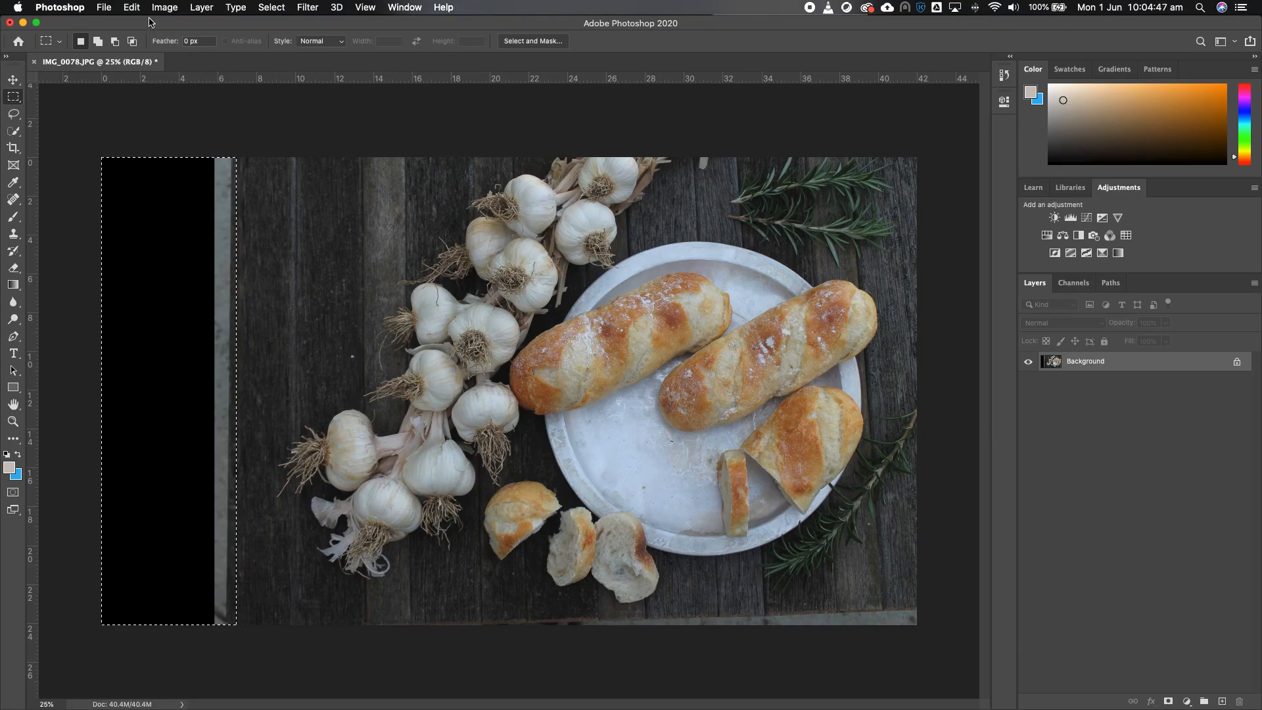
left_click(132, 7)
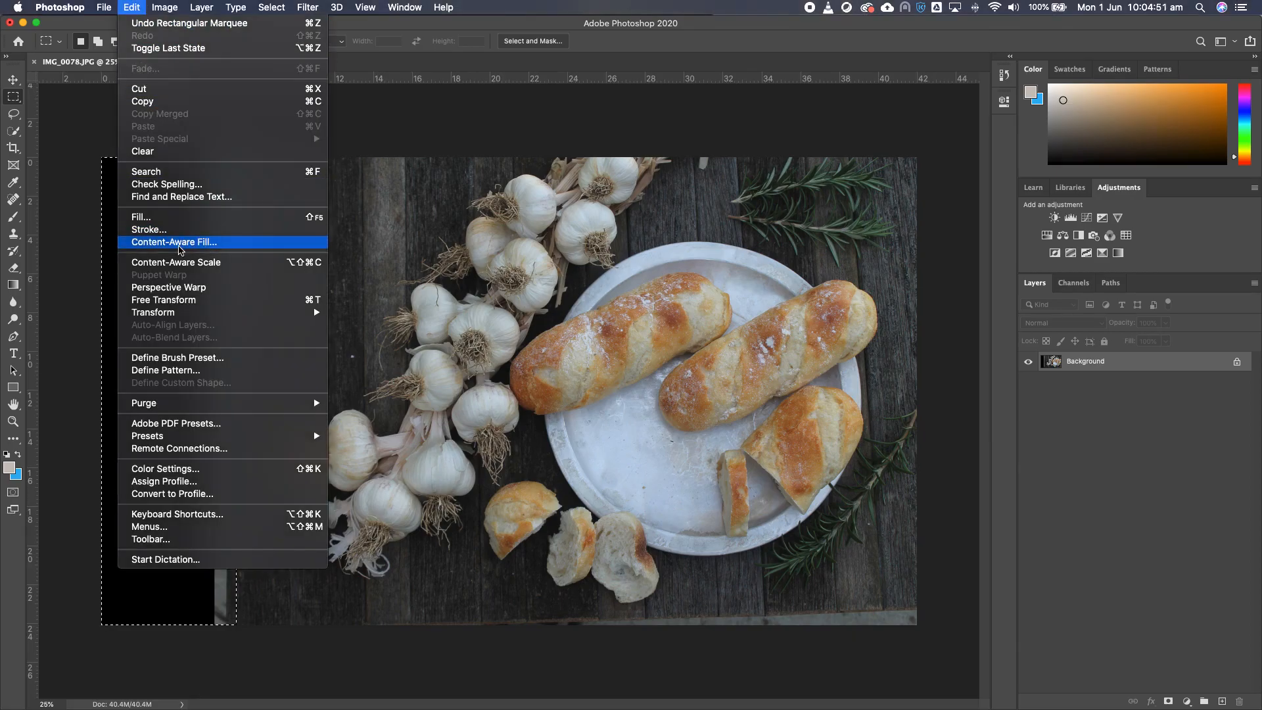
left_click(179, 248)
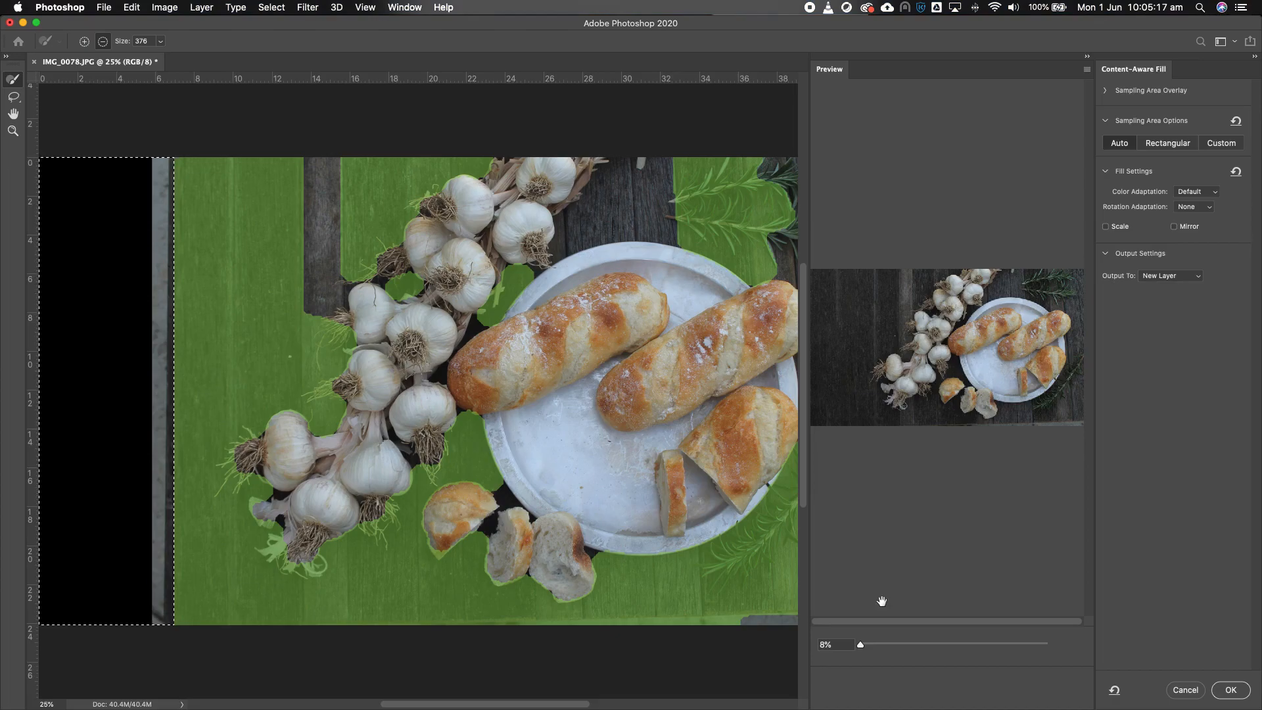
left_click(1231, 690)
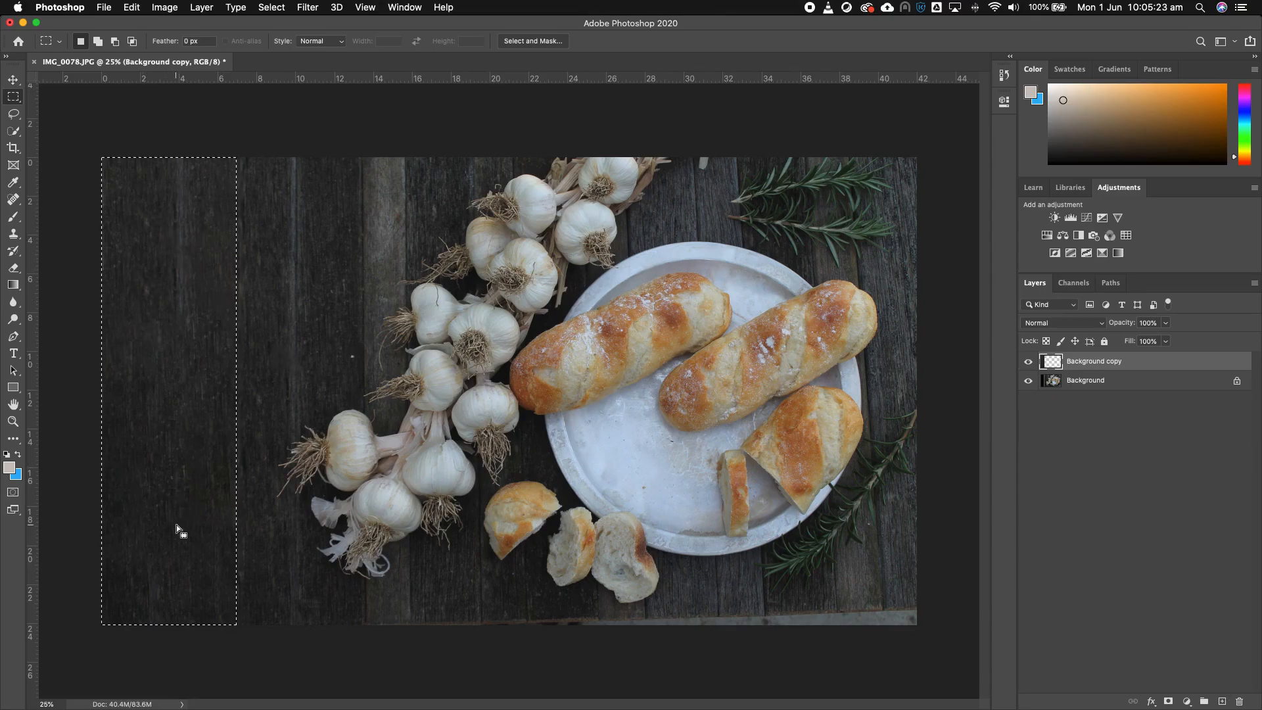
left_click(264, 341)
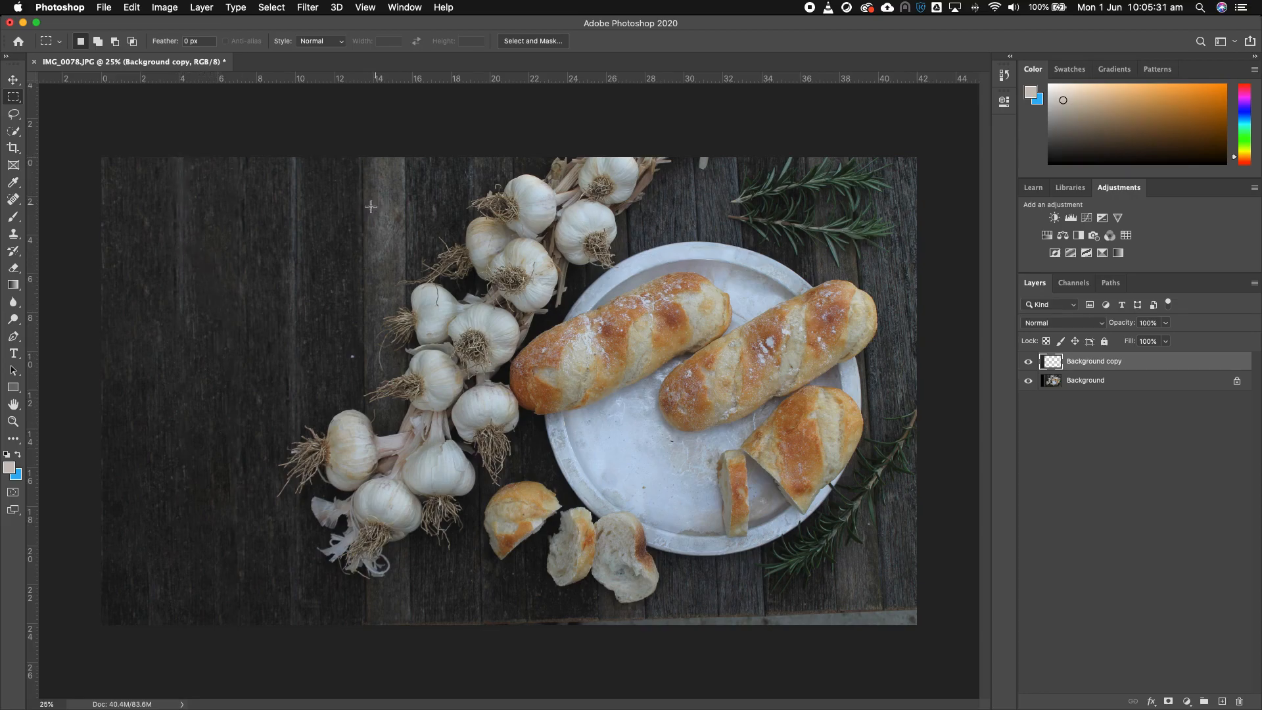
- Copy a narrow strip of the plank gap above the garlic from the Background layer to a new layer at the top of the stack
left_click_drag(291, 156, 302, 432)
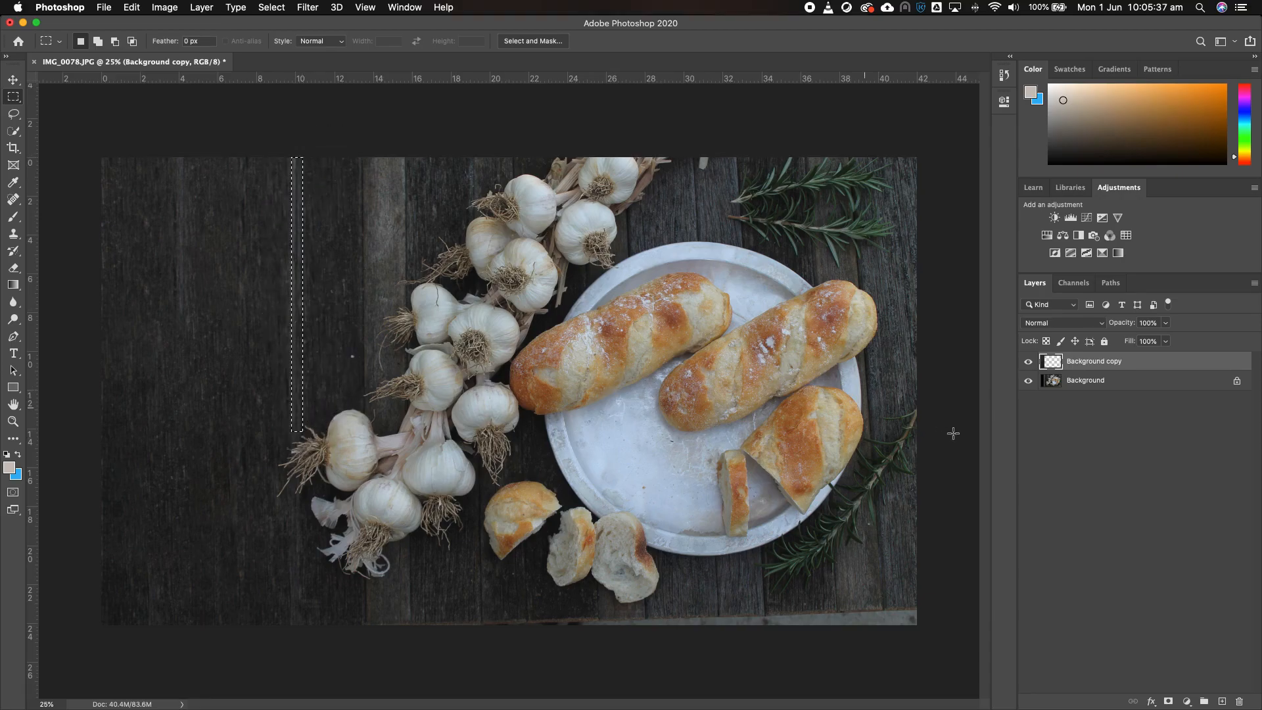
key("super+j")
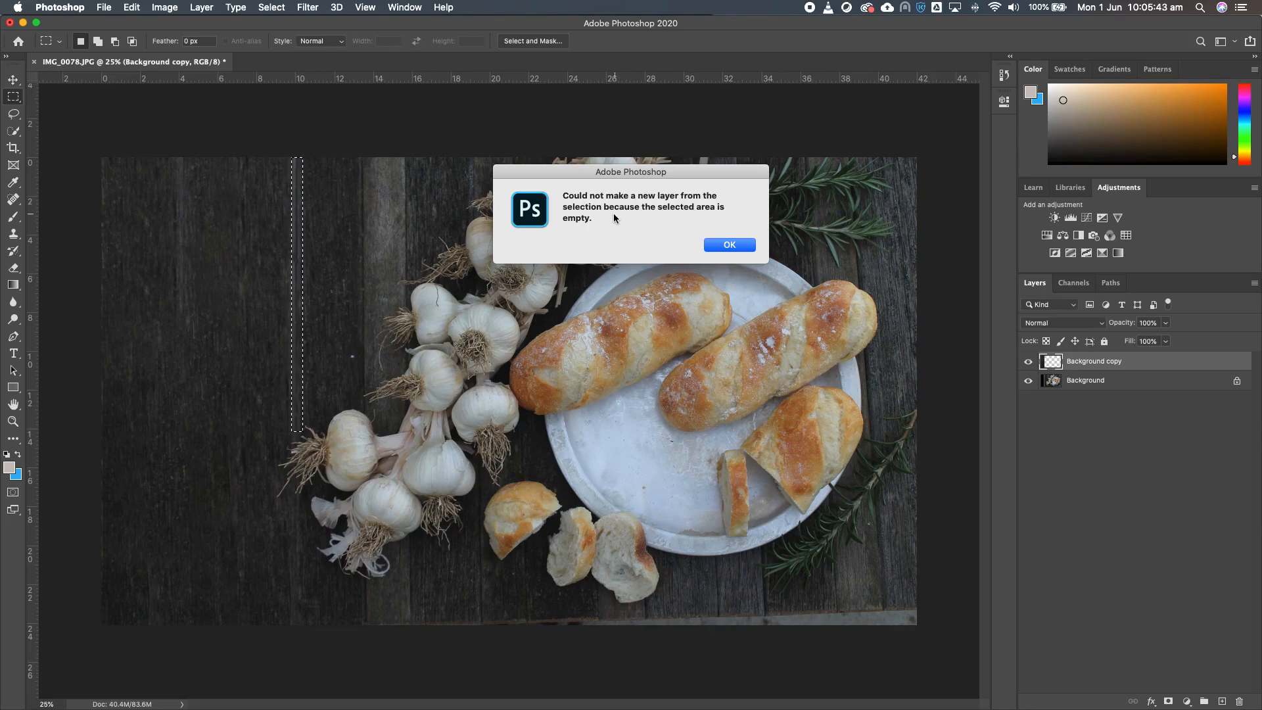
left_click(725, 248)
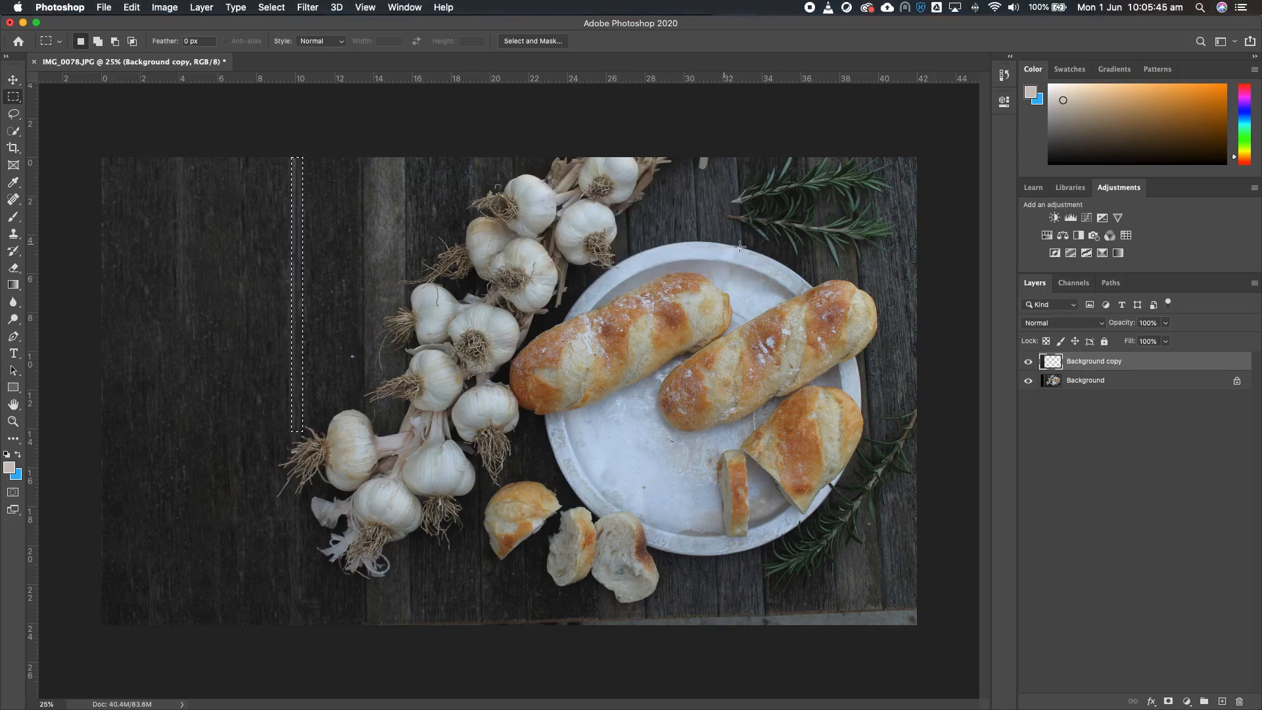
left_click(1091, 383)
key("super+j")
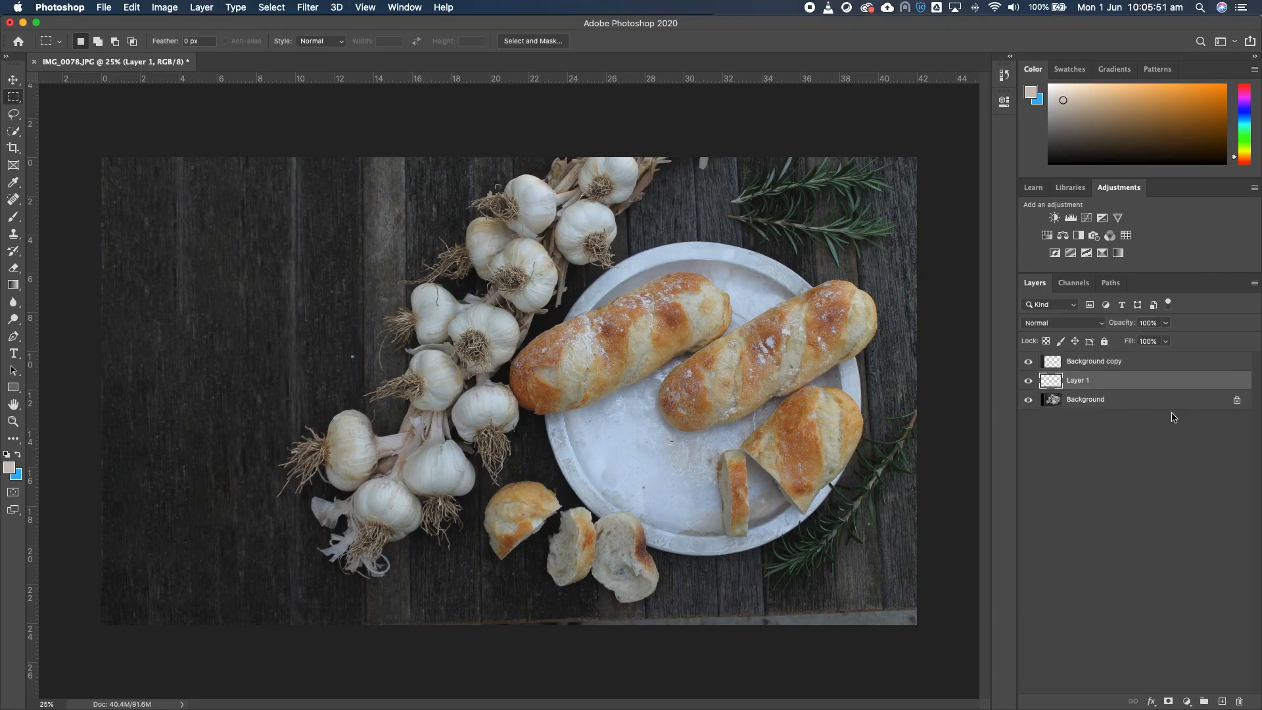
left_click_drag(1144, 388, 1129, 361)
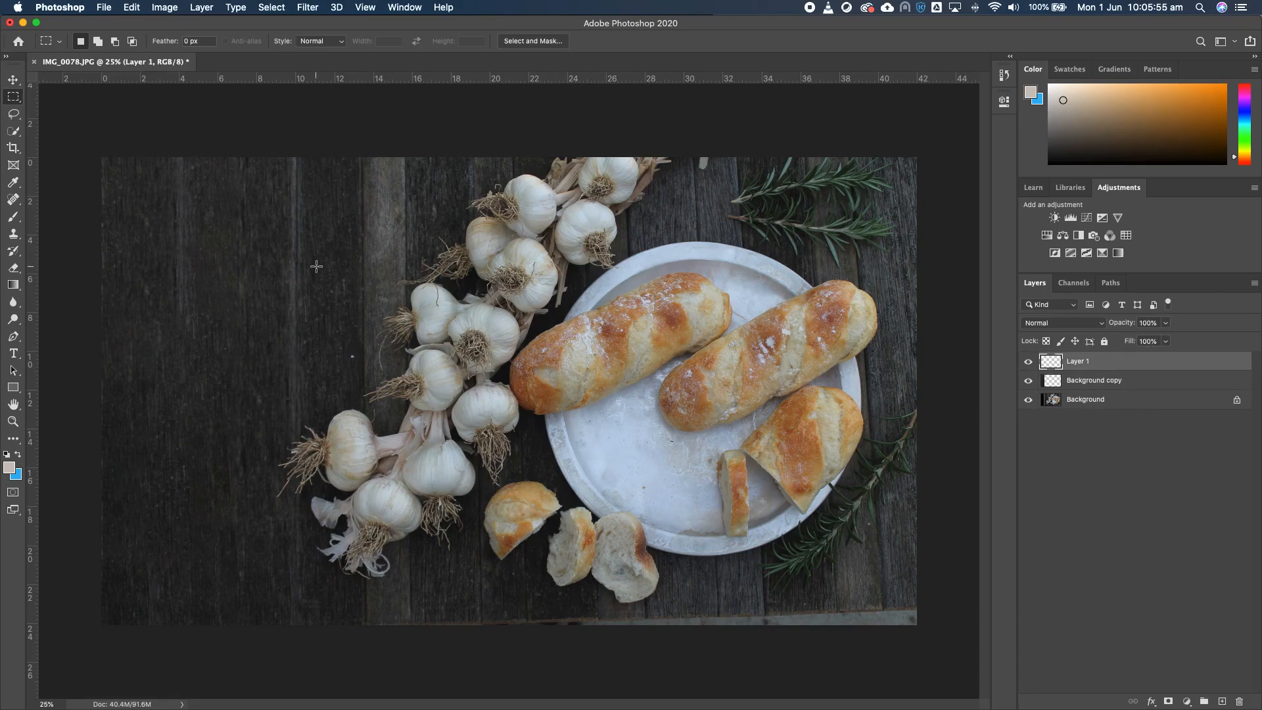
- Move the copied plank-gap strip onto the dark filled area, and duplicate its layer to lengthen the line downward
left_click(13, 81)
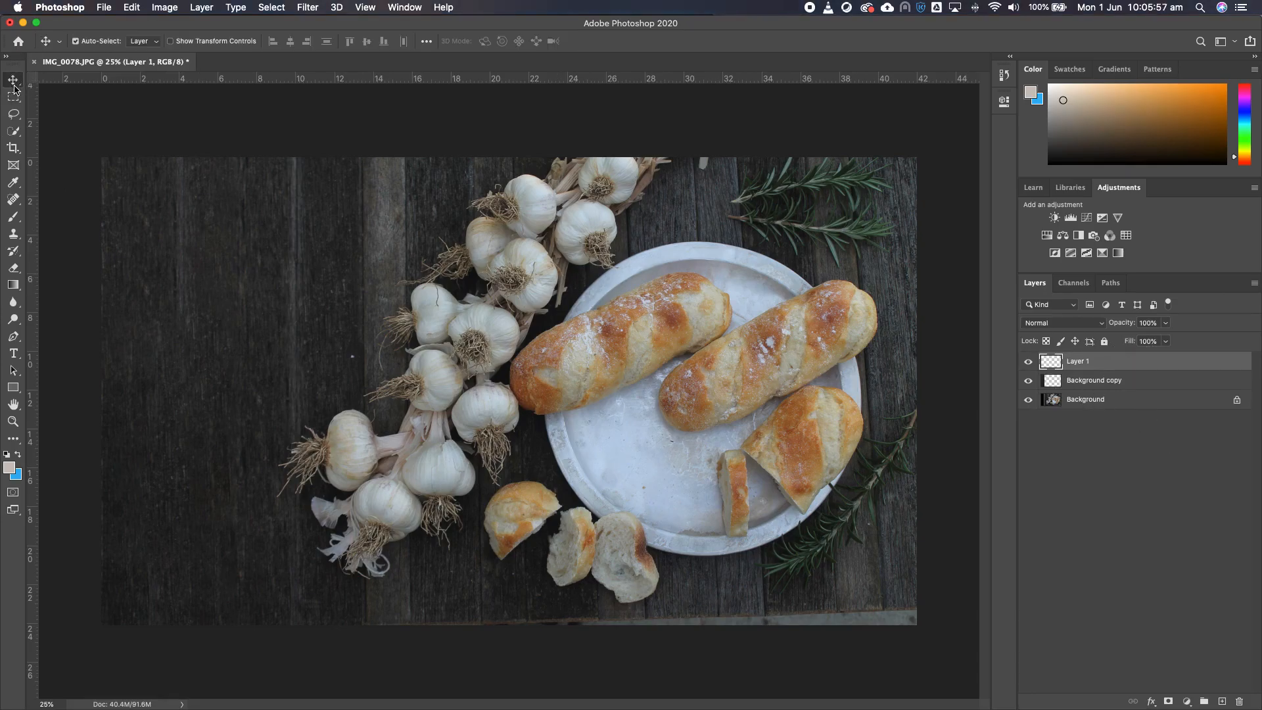
left_click_drag(288, 280, 181, 295)
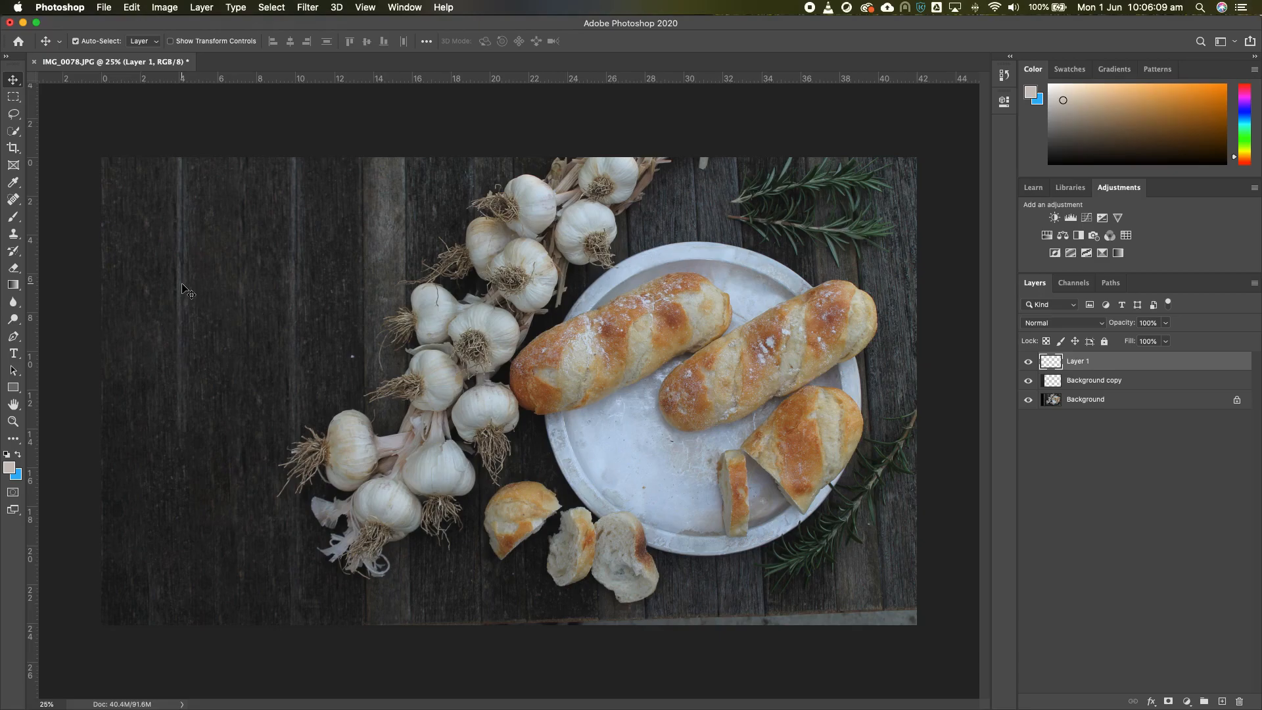
left_click_drag(1137, 367, 1224, 704)
left_click_drag(189, 254, 179, 421)
left_click(1099, 361)
left_click_drag(186, 373, 184, 256)
- Rotate the duplicated strip 180 degrees and align it below the first strip so the gap reaches the image's lower edge
key("super+t")
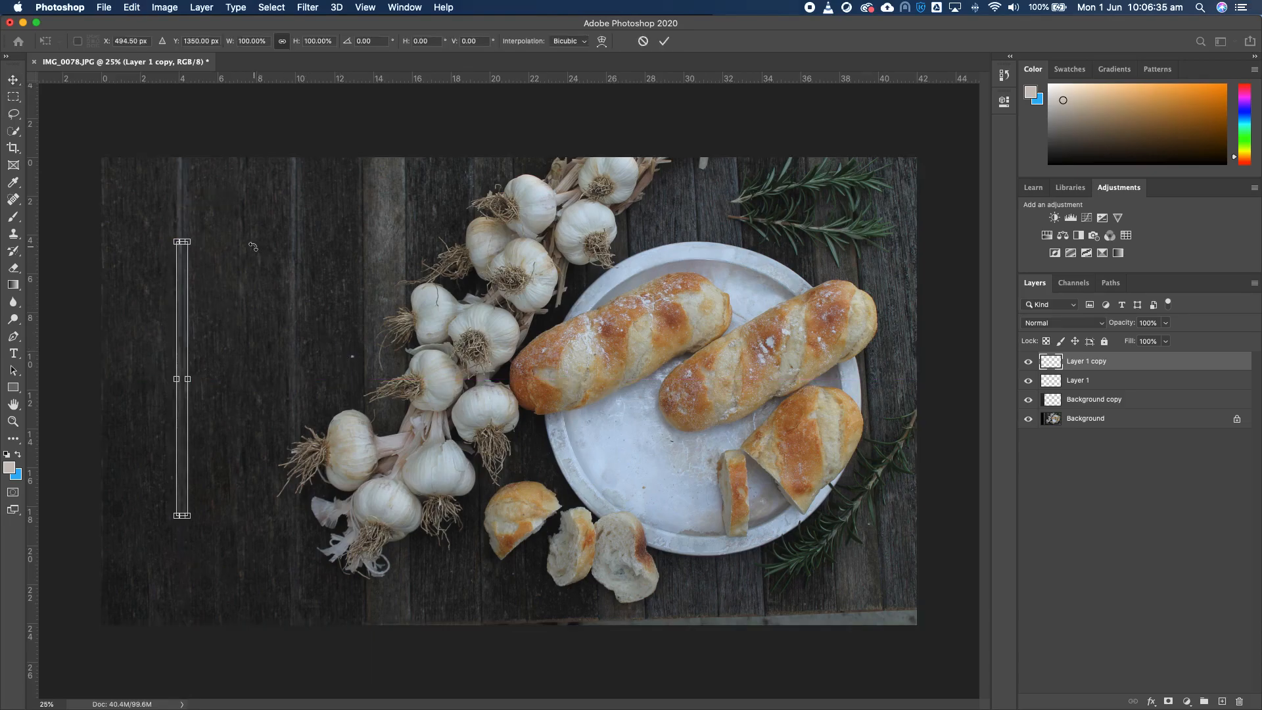
left_click_drag(204, 229, 176, 498)
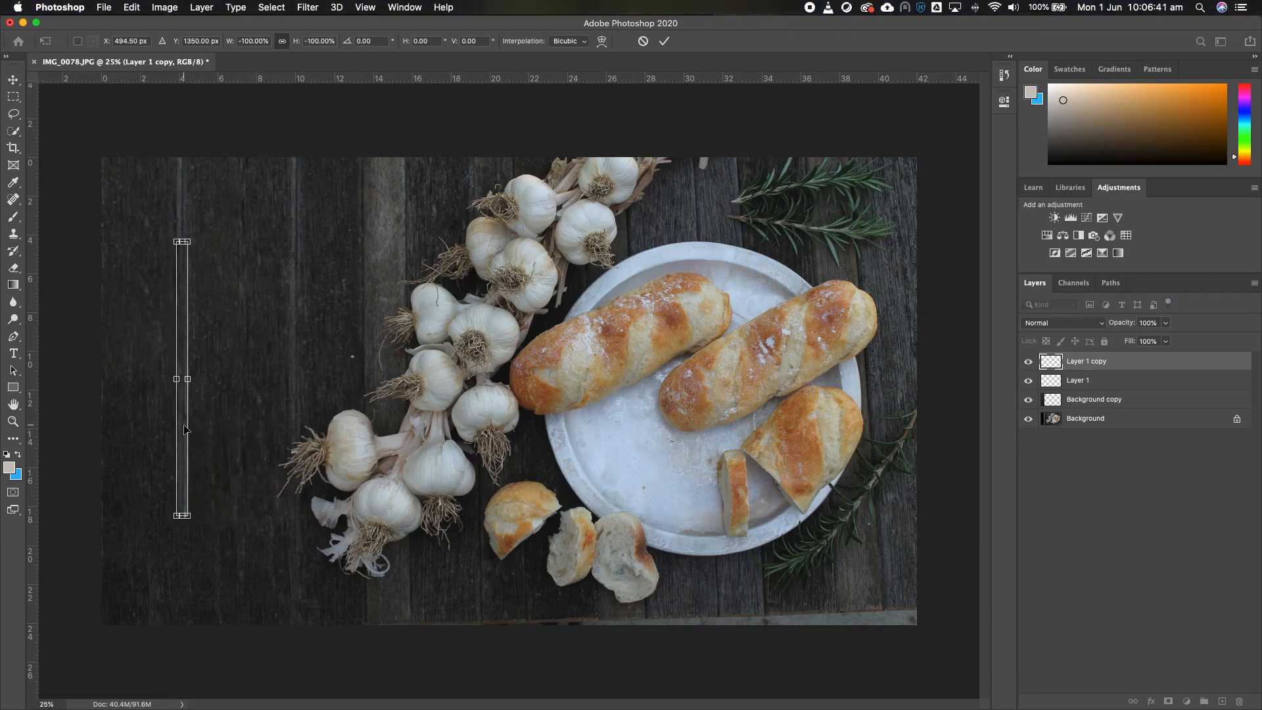
key("Return")
left_click_drag(184, 319, 186, 480)
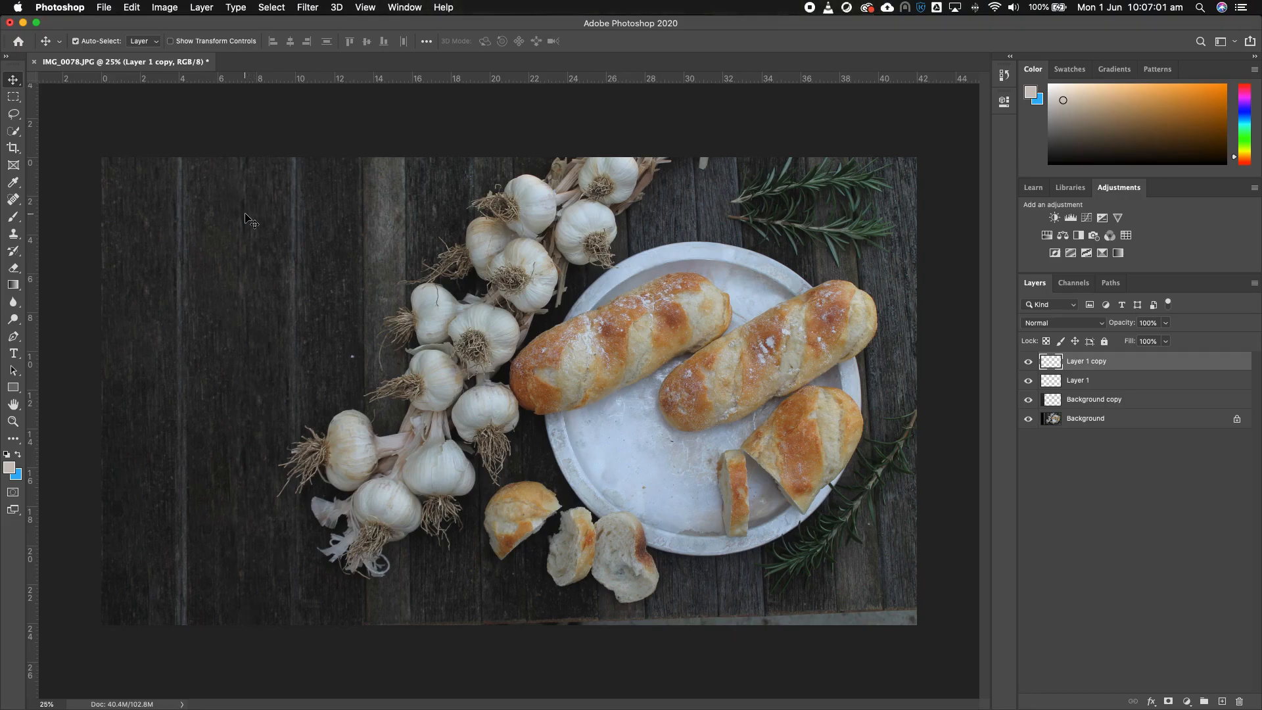
- Duplicate both plank-gap strip layers, Layer 1 and Layer 1 copy, and switch to the Move tool
key("z")
left_click(431, 314, "alt")
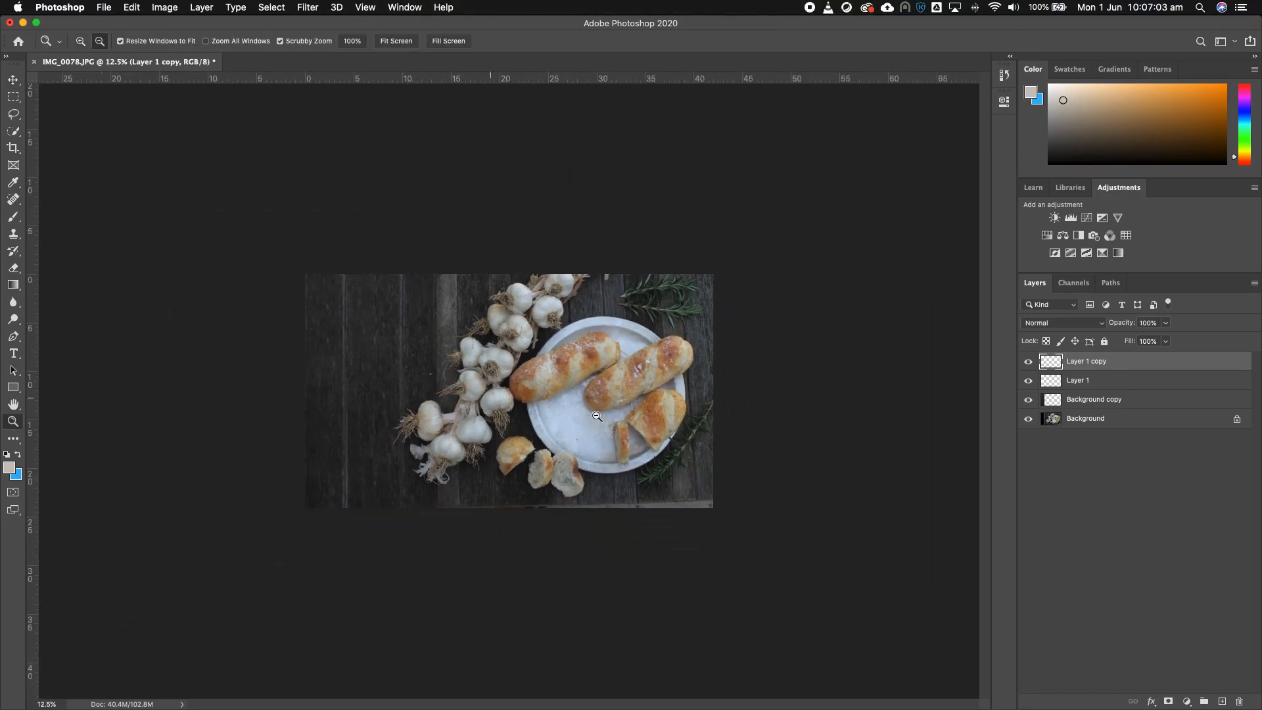
left_click(577, 418)
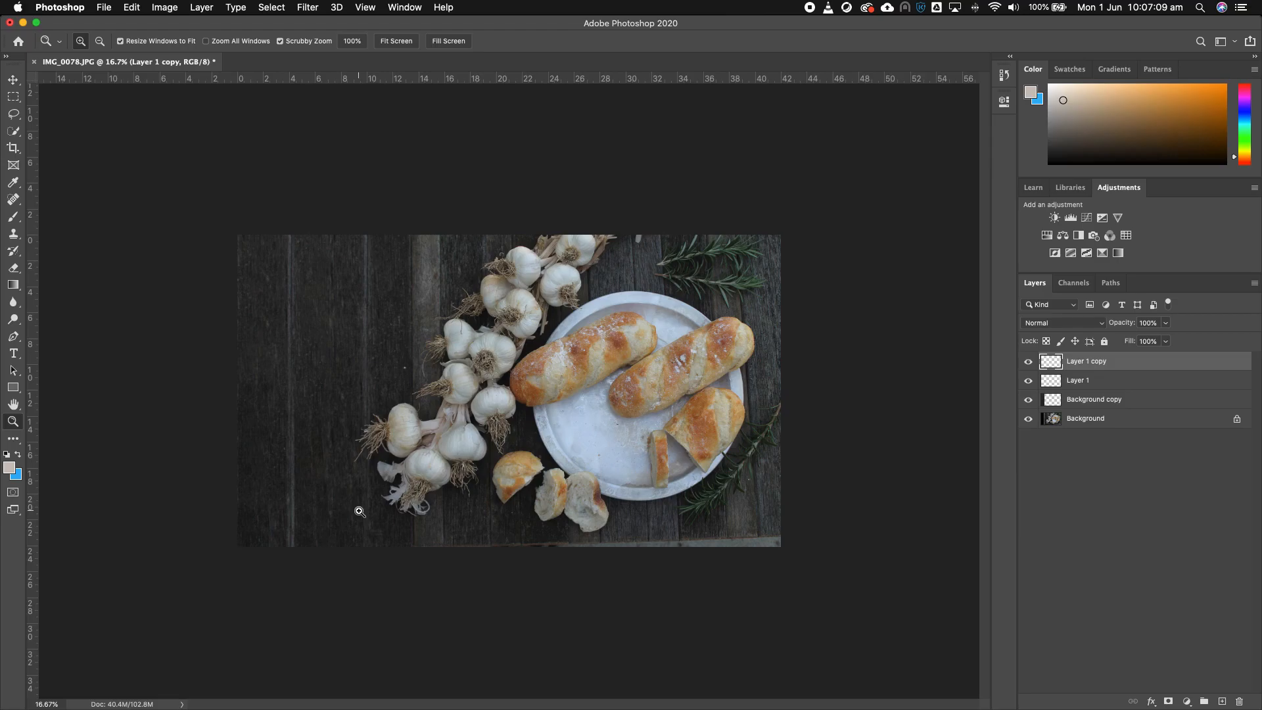
left_click(1121, 384, "shift")
left_click_drag(1147, 382, 1222, 701)
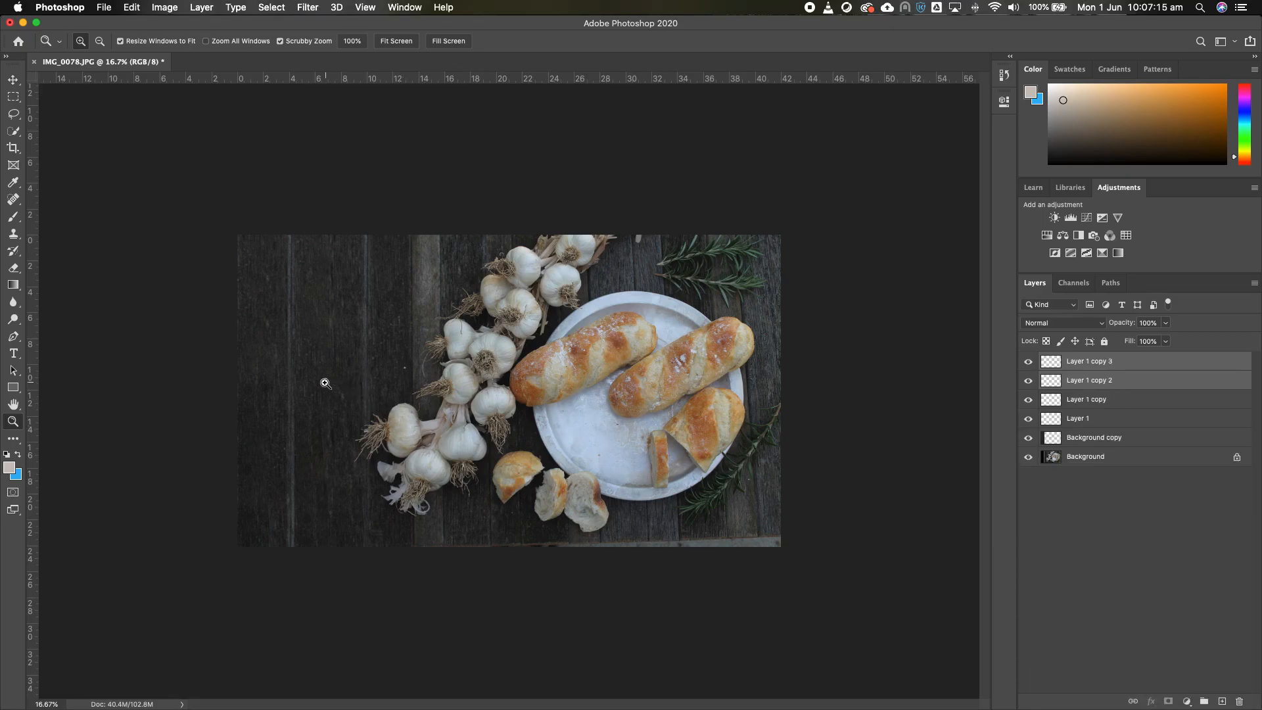
key("v")
left_click_drag(278, 389, 326, 387)
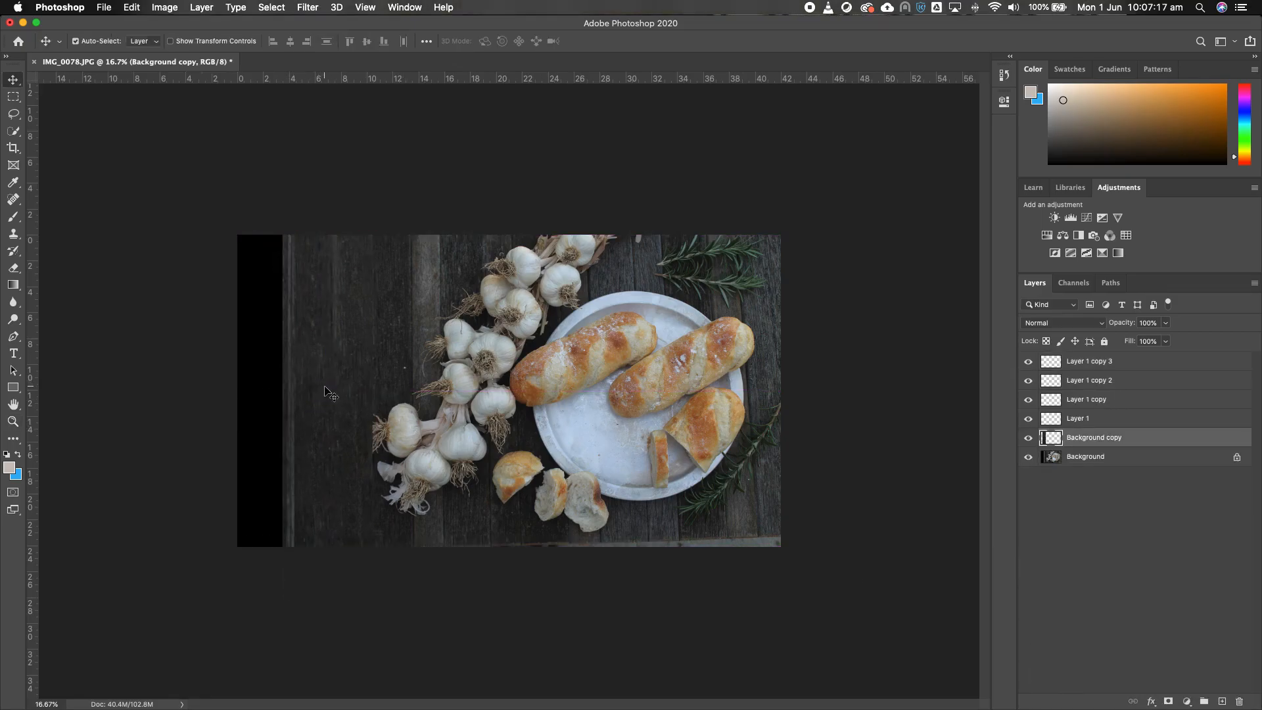
key("super+z")
left_click(1130, 361)
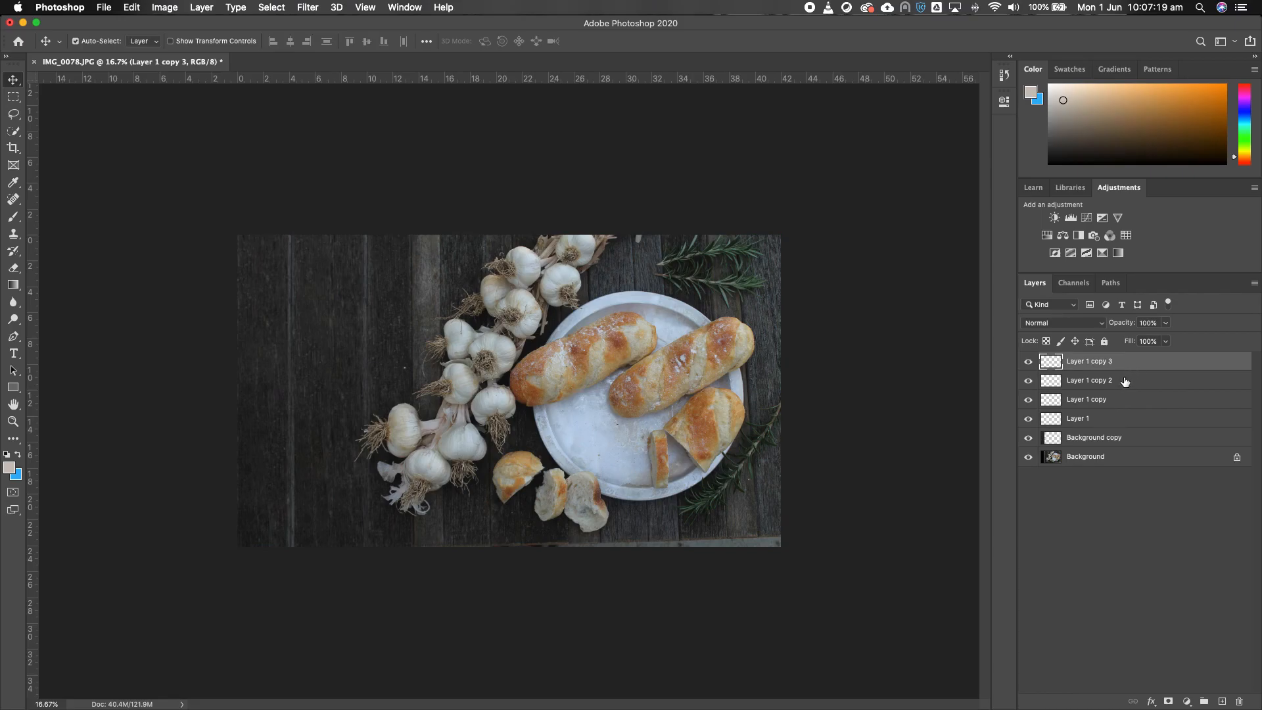
left_click(1125, 382, "shift")
left_click_drag(295, 372, 321, 375)
key("super+z")
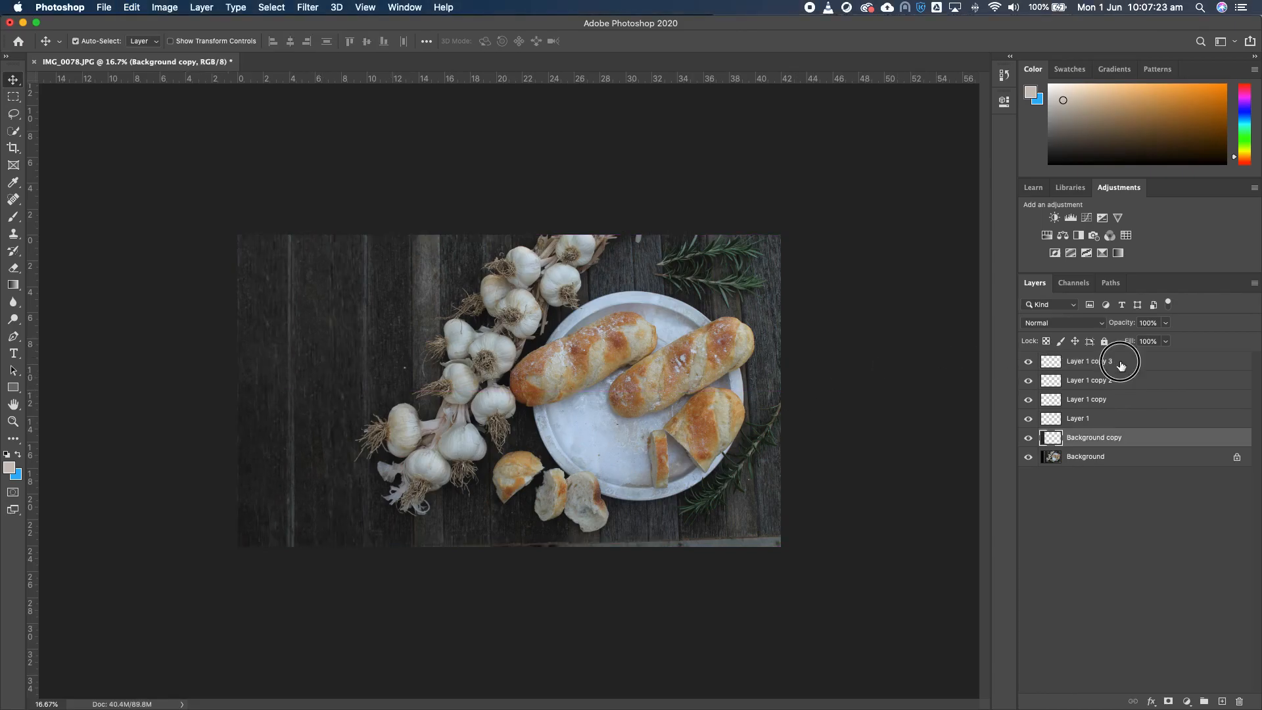
- Move Layer 1 copy 3 and Layer 1 copy 2 together about 3 cm right to form another plank gap
left_click(1121, 365)
left_click(1117, 382, "shift")
left_click_drag(290, 366, 333, 374)
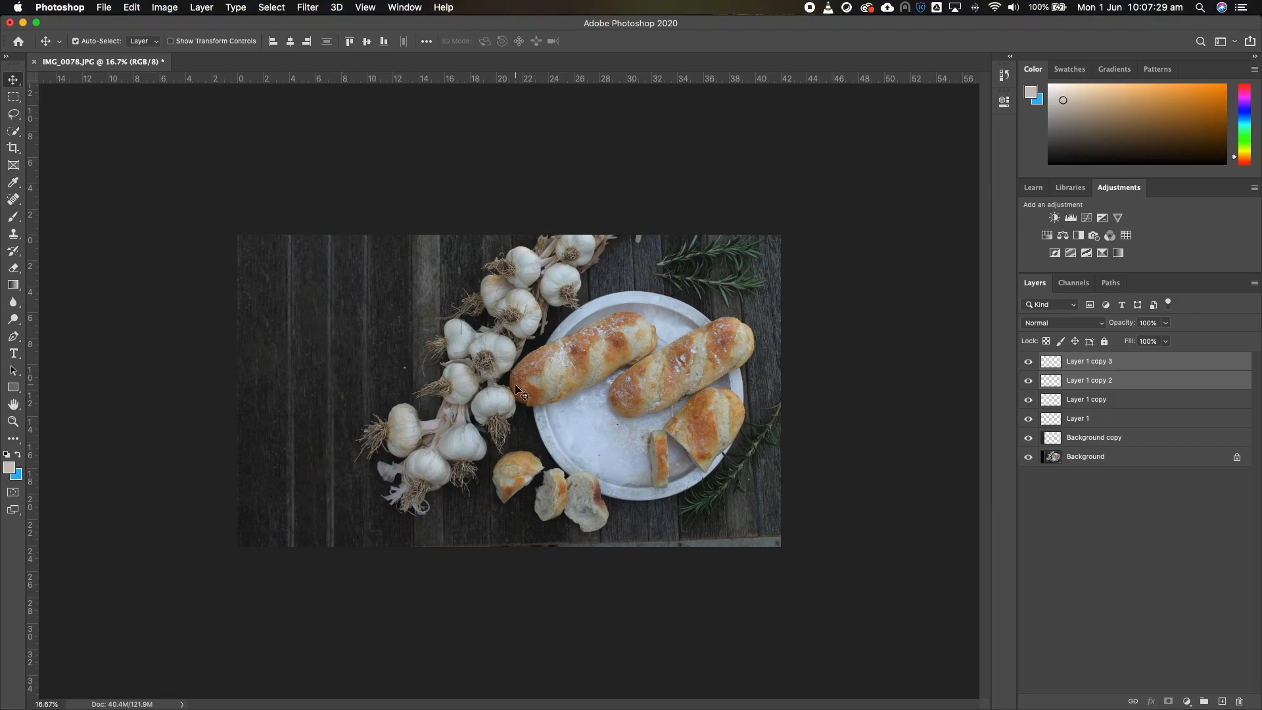